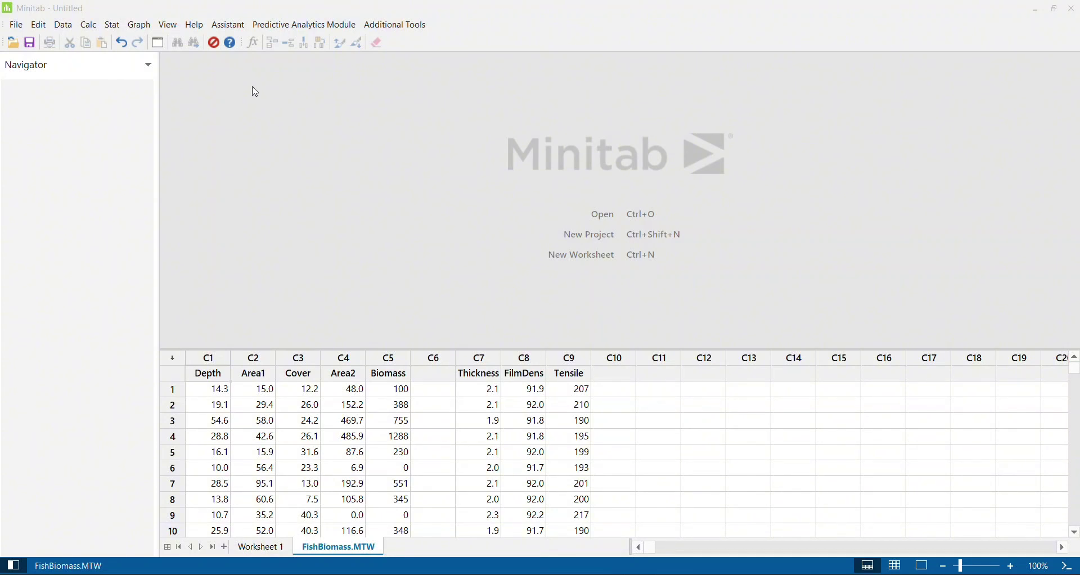
Step: Bring up Minitab's Graph menu list of graph types, ready to choose Contour Plot
click(138, 25)
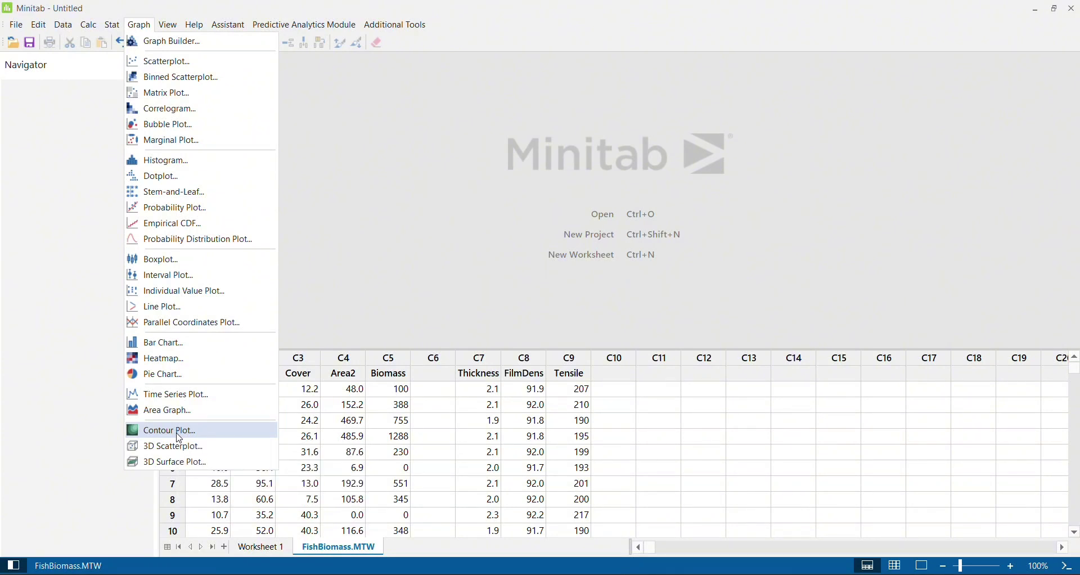
click(431, 289)
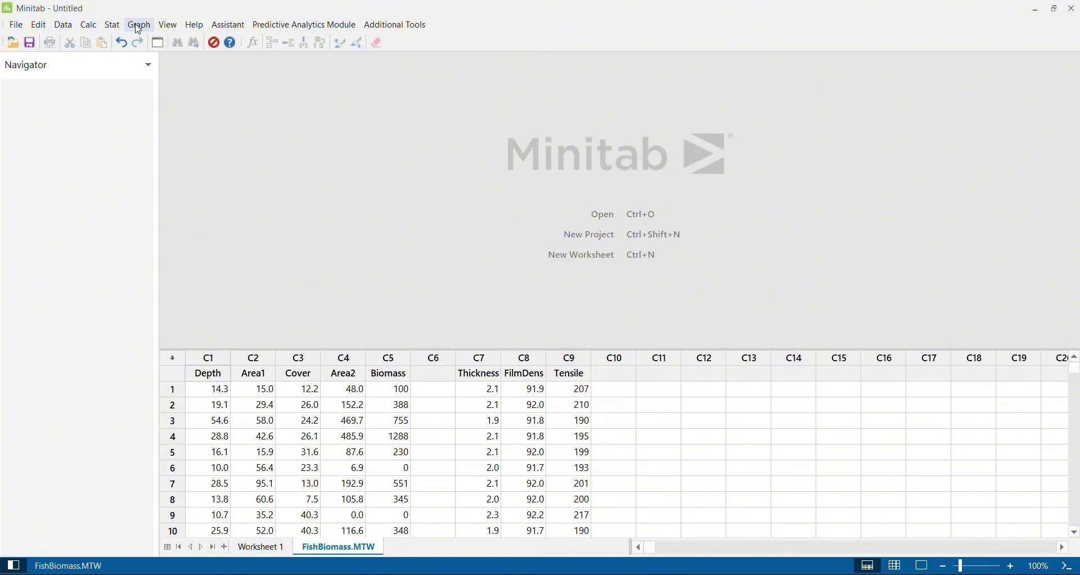
click(138, 26)
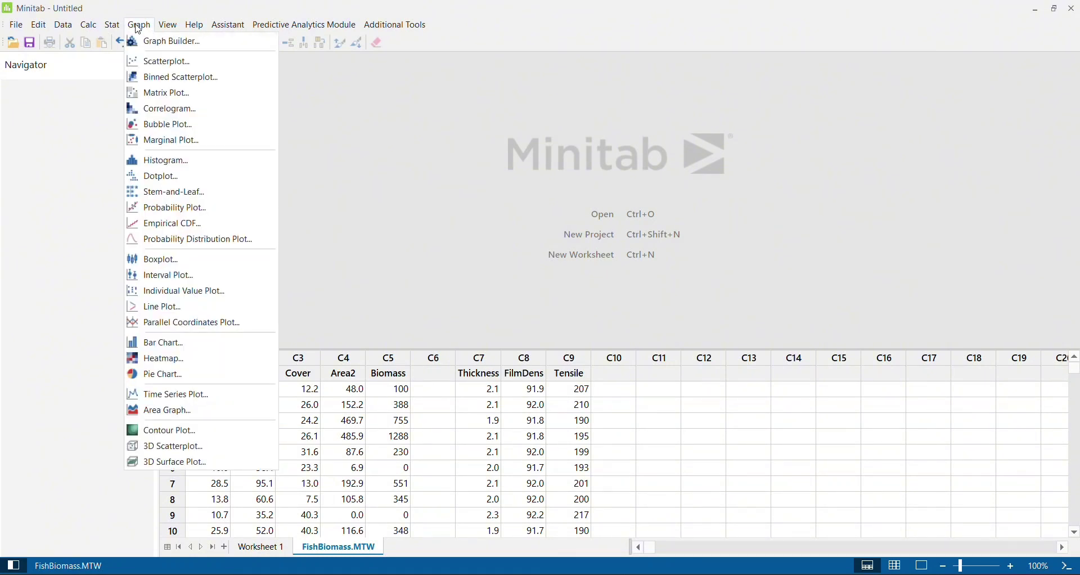
click(531, 207)
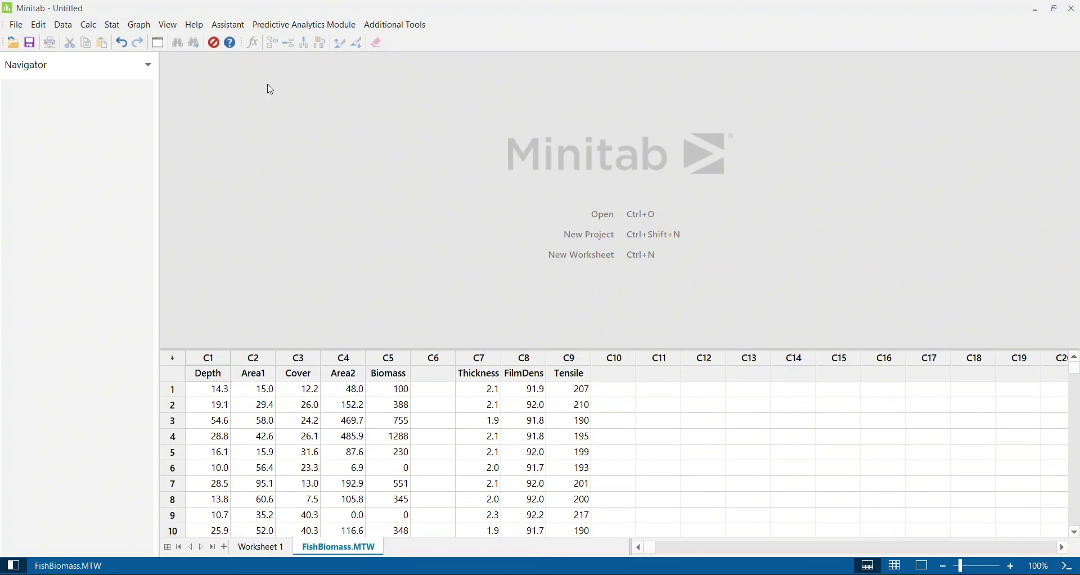
click(140, 26)
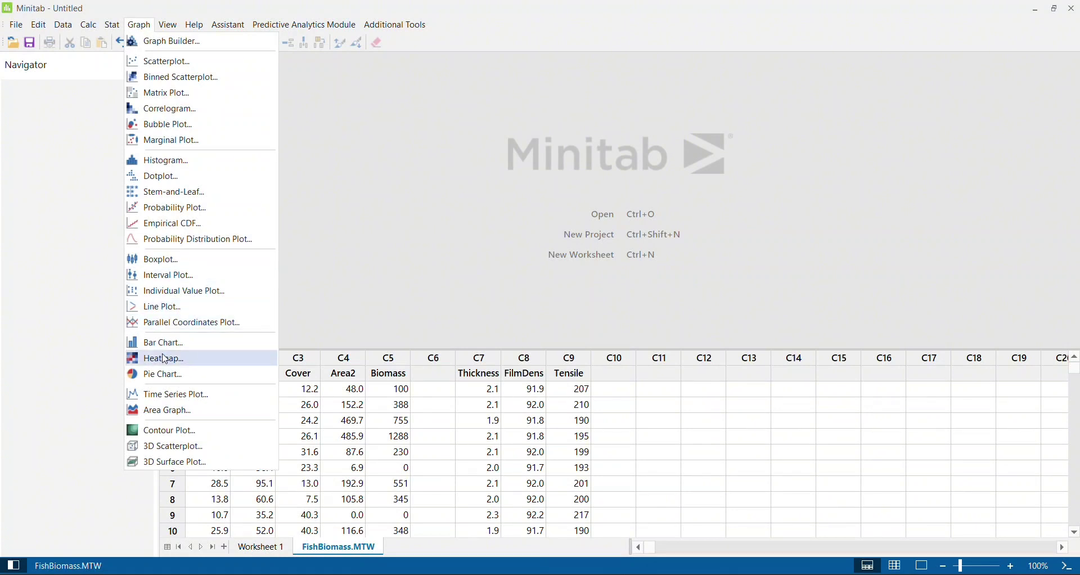
Step: Make a contour plot with Thickness as Z, FilmDens as Y and Tensile as X
click(172, 434)
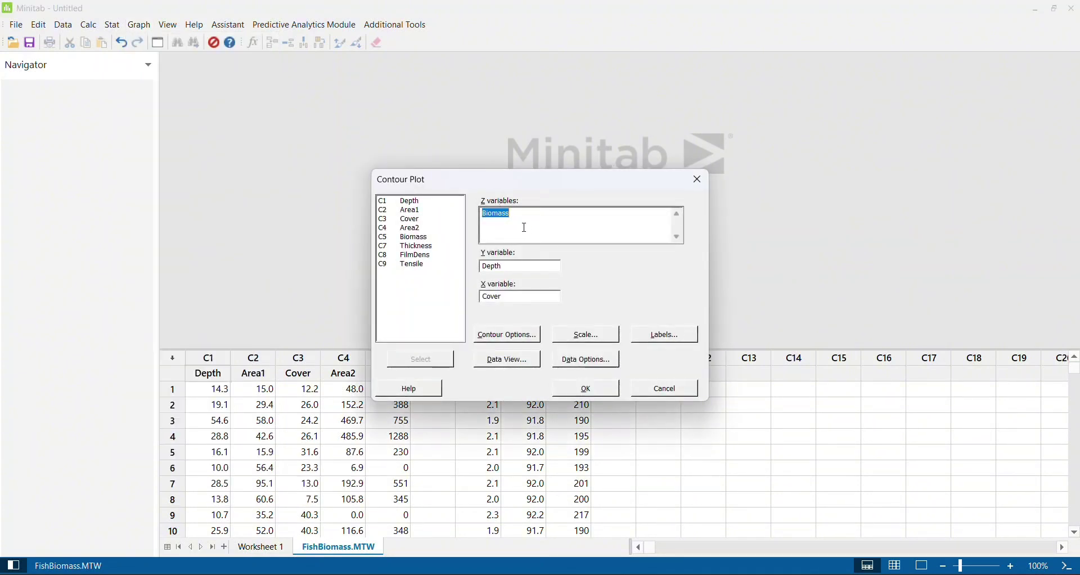
key(BackSpace)
double_click(414, 248)
key(BackSpace)
key(BackSpace)
key(BackSpace)
key(BackSpace)
double_click(417, 256)
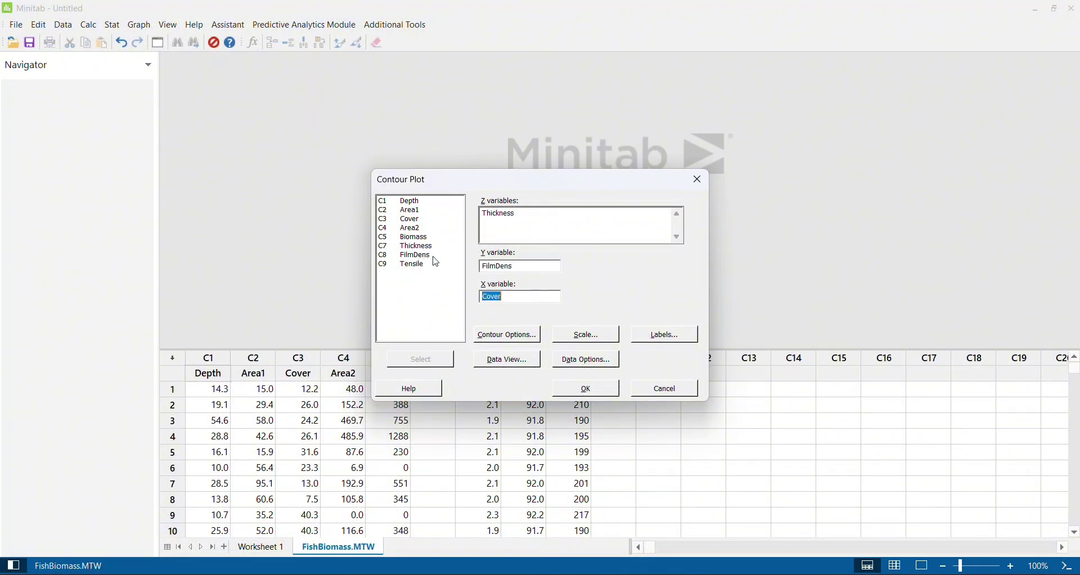
double_click(417, 265)
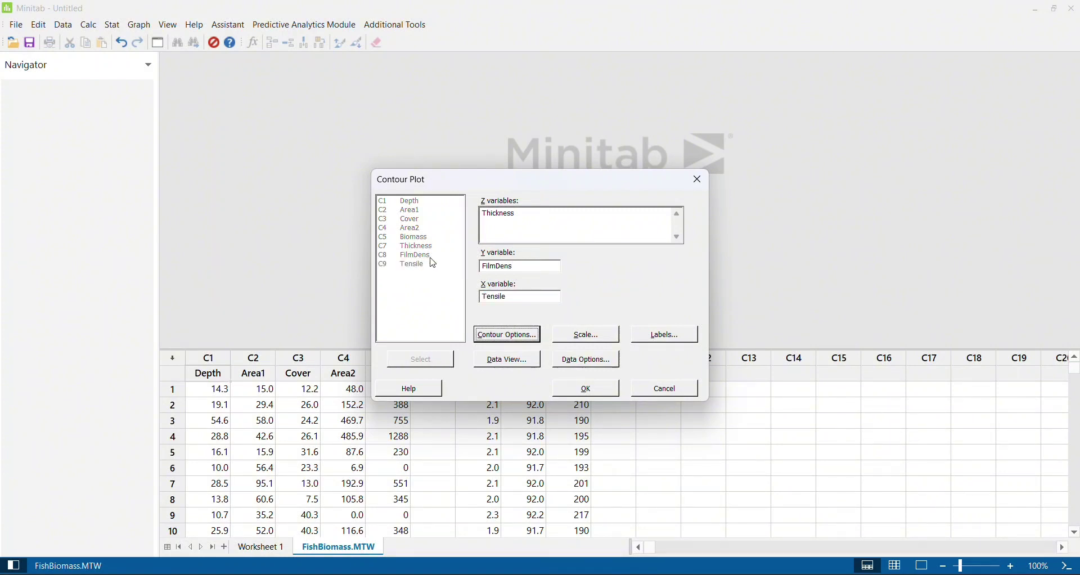
click(590, 391)
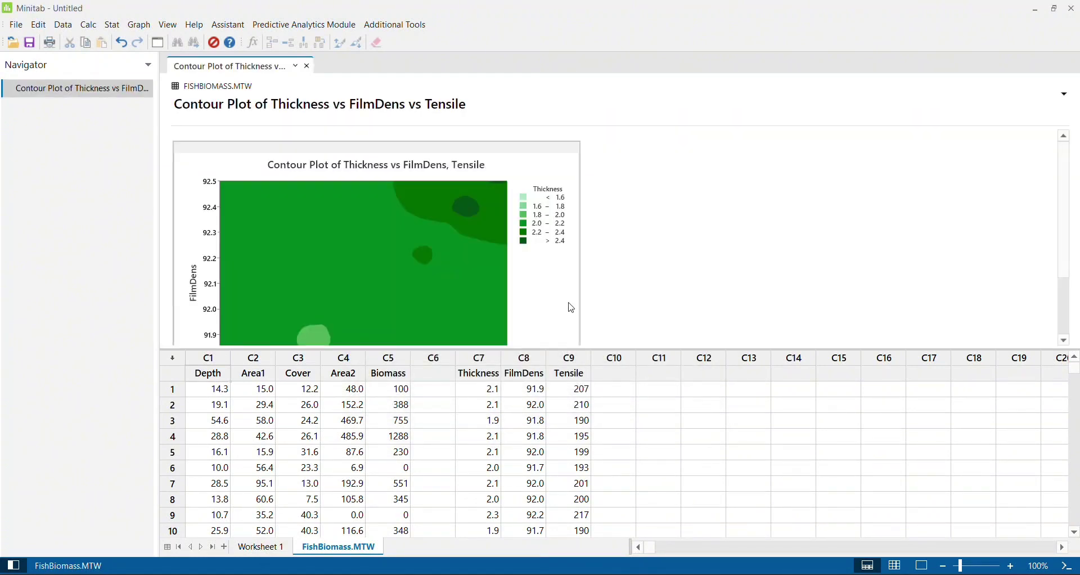
Step: Open the Thickness contour plot in a maximized Edit Graph window with the crosshair tool active
double_click(545, 281)
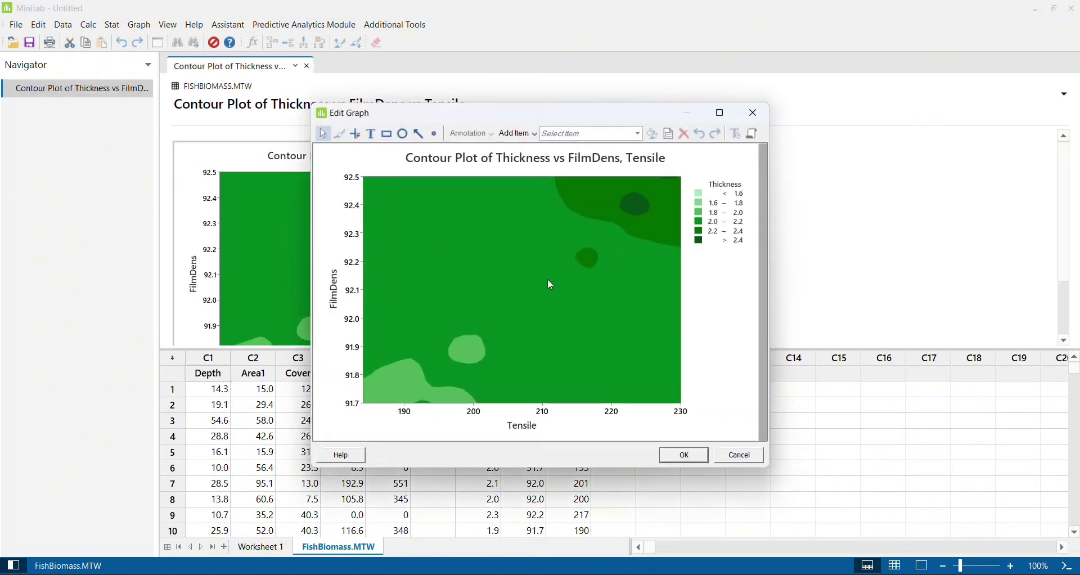
click(720, 113)
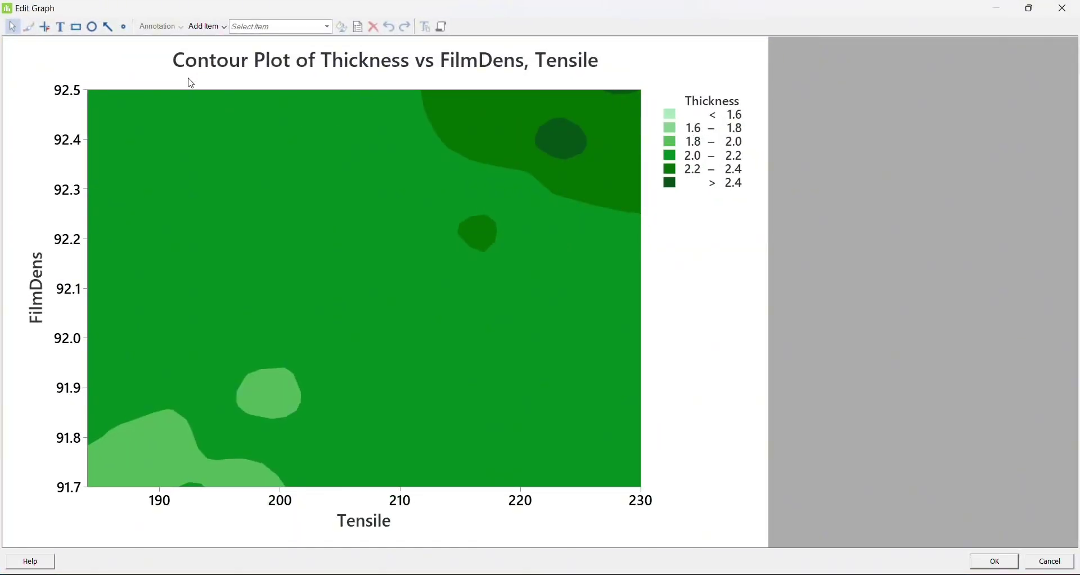
click(45, 29)
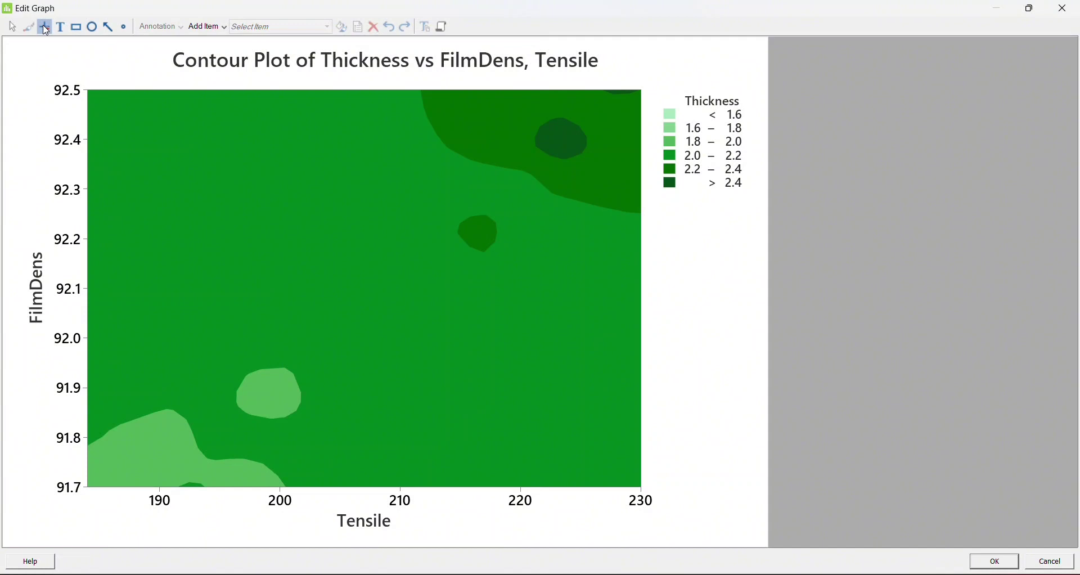
Step: Read coordinates off the Thickness contour plot with the crosshair, then close the graph editor
click(46, 28)
click(1062, 8)
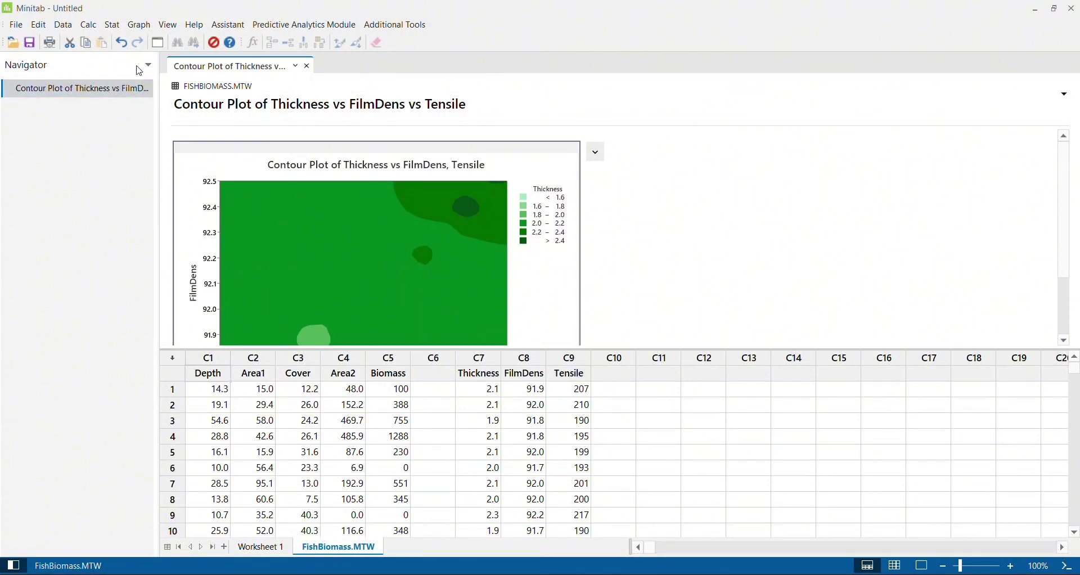
Step: Make a new contour plot with Biomass as Z, Depth as Y and Cover as X
click(138, 25)
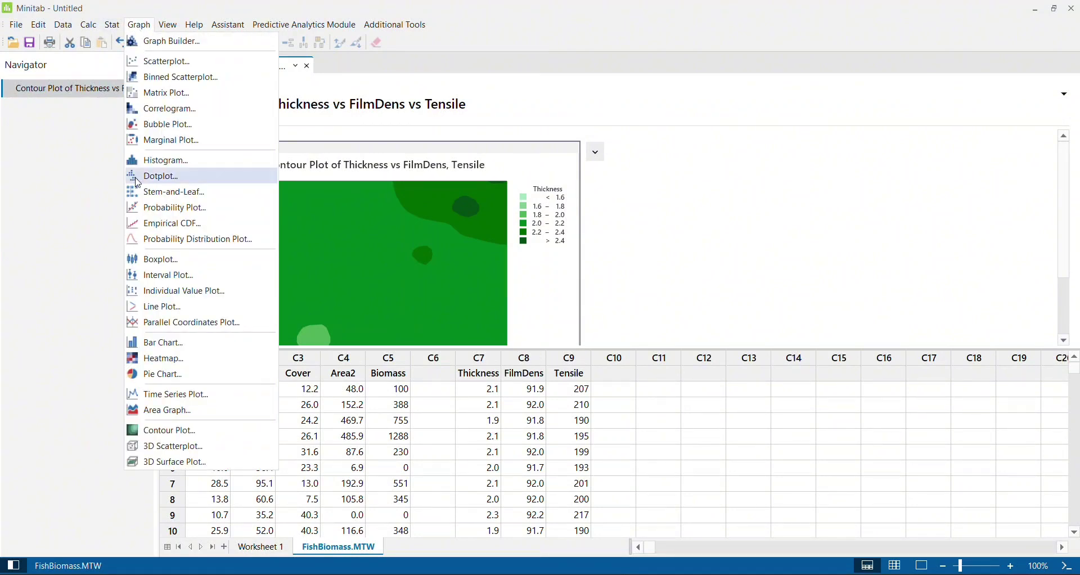
click(161, 432)
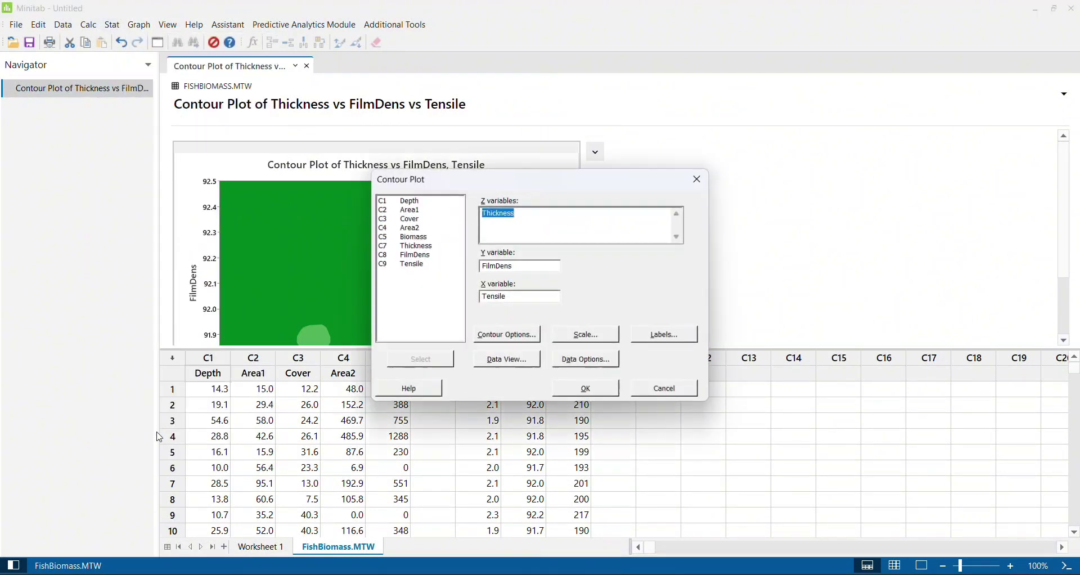
click(426, 239)
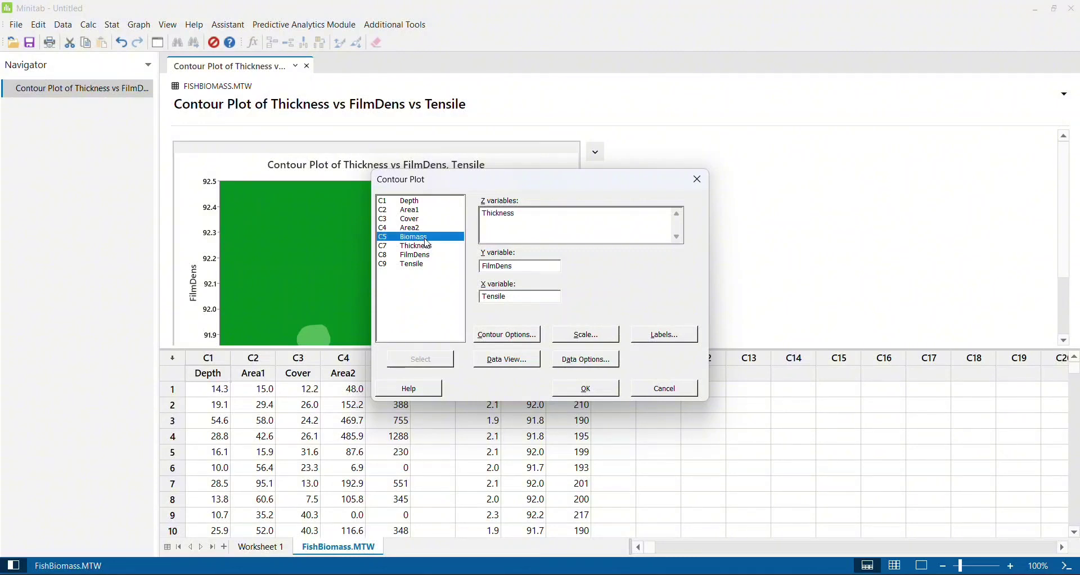
double_click(425, 239)
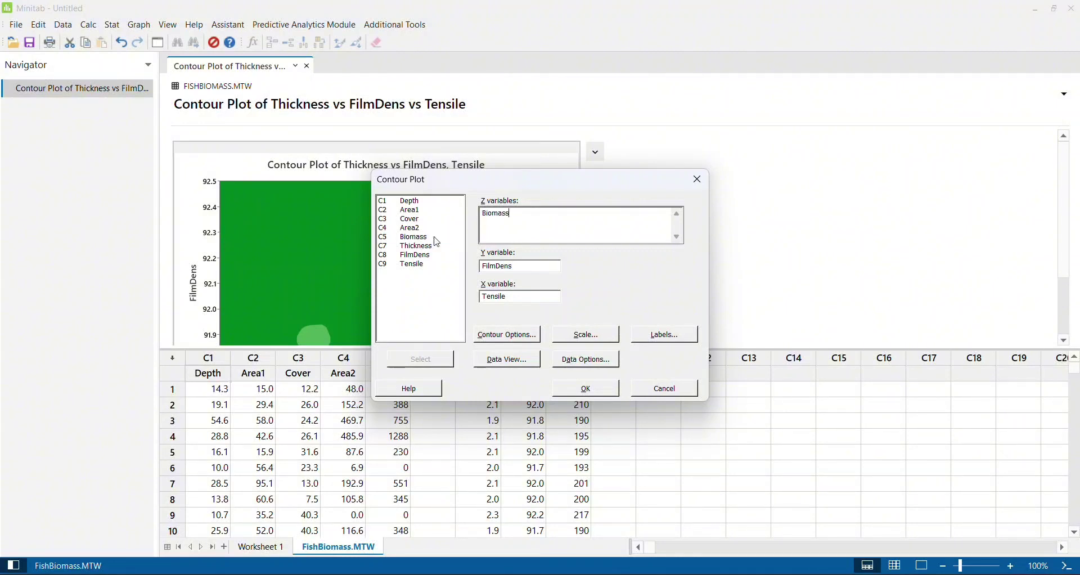
click(537, 268)
key(BackSpace)
key(BackSpace)
key(BackSpace)
key(BackSpace)
key(BackSpace)
key(BackSpace)
key(BackSpace)
key(BackSpace)
double_click(419, 202)
double_click(415, 222)
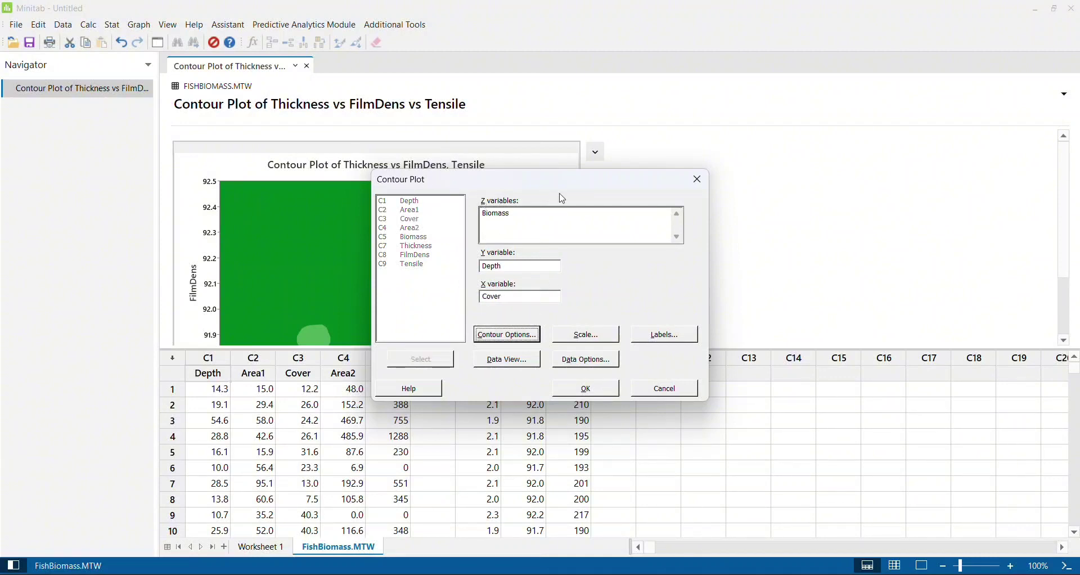
click(597, 395)
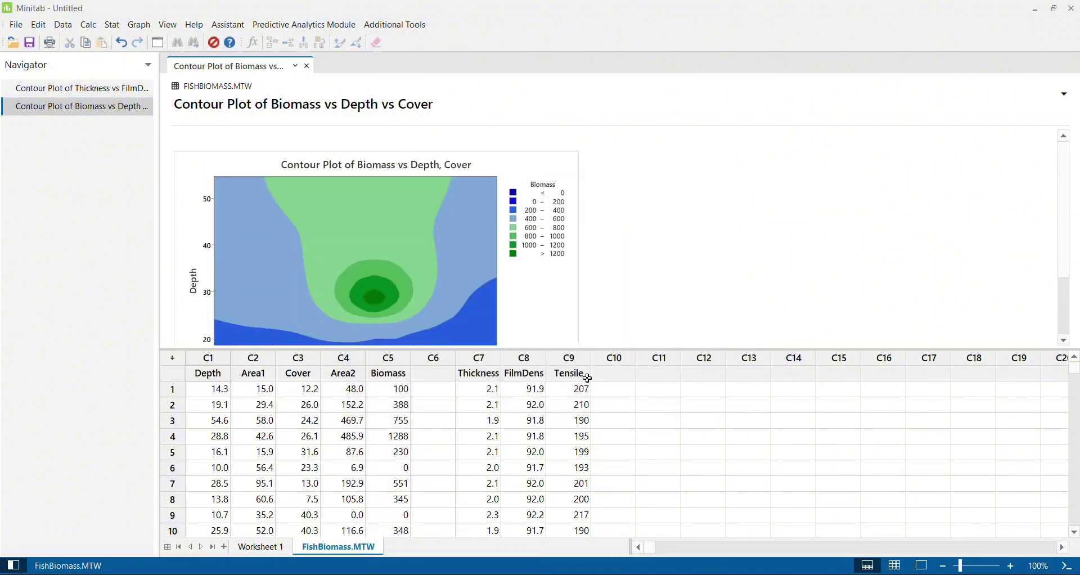
double_click(562, 294)
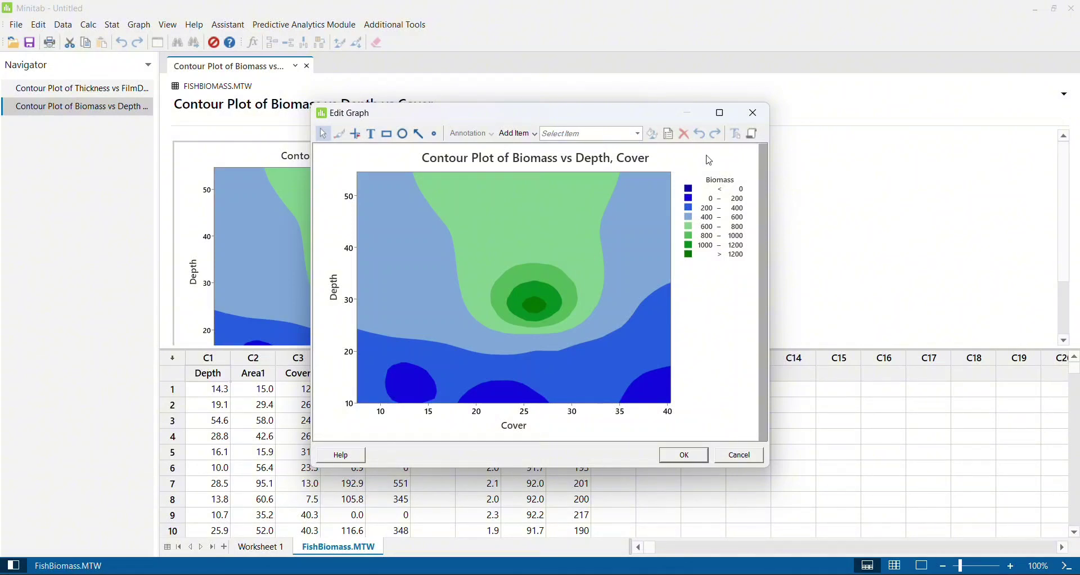
click(720, 113)
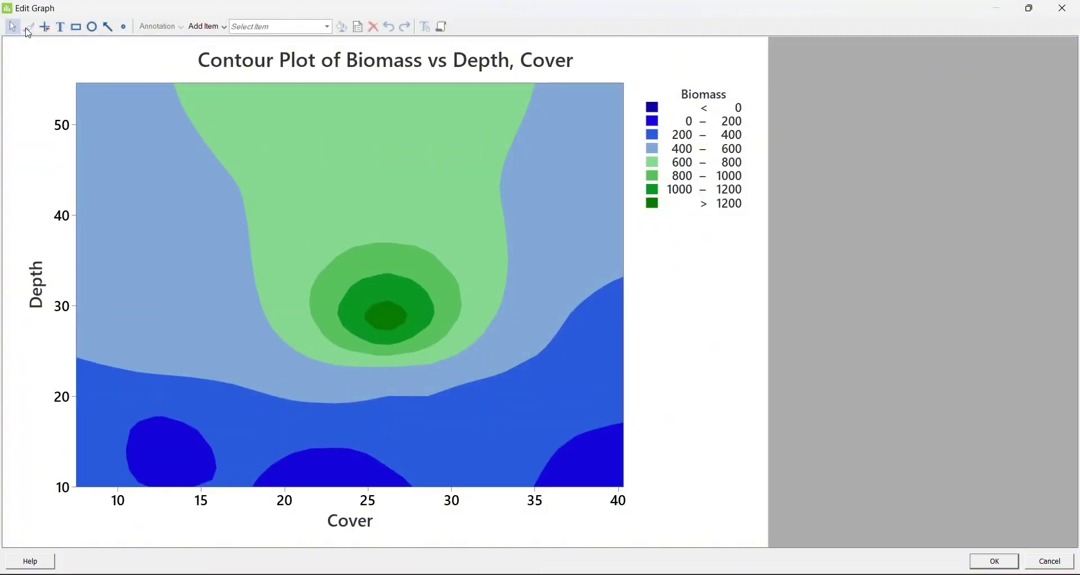
click(45, 27)
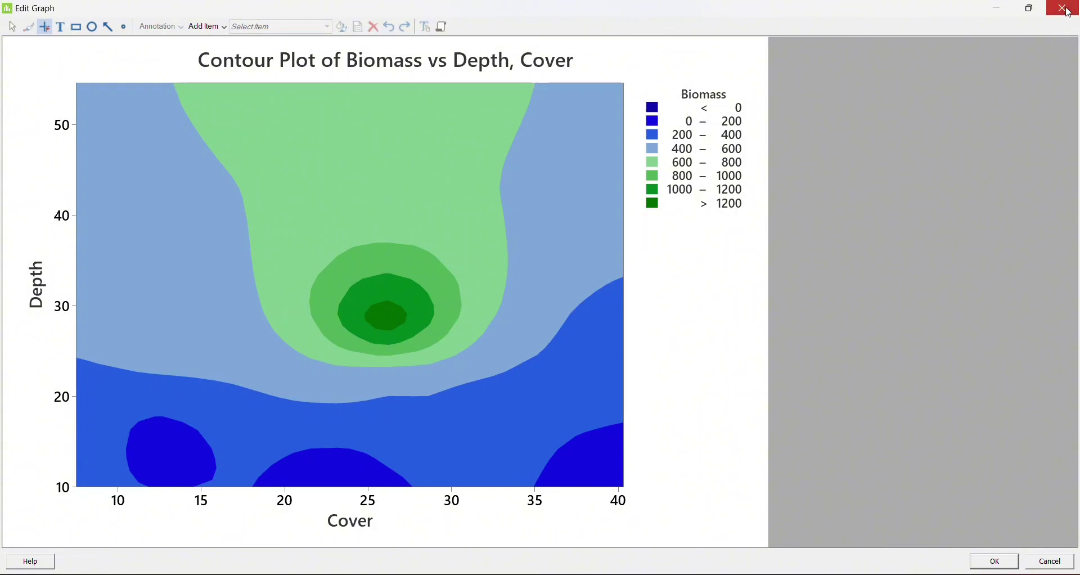
click(1068, 9)
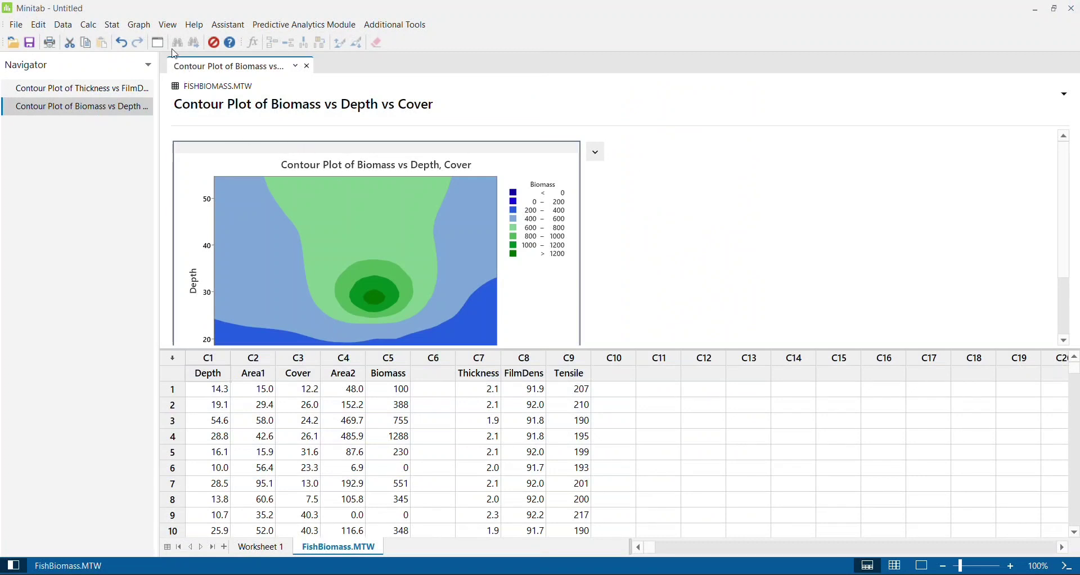
click(139, 26)
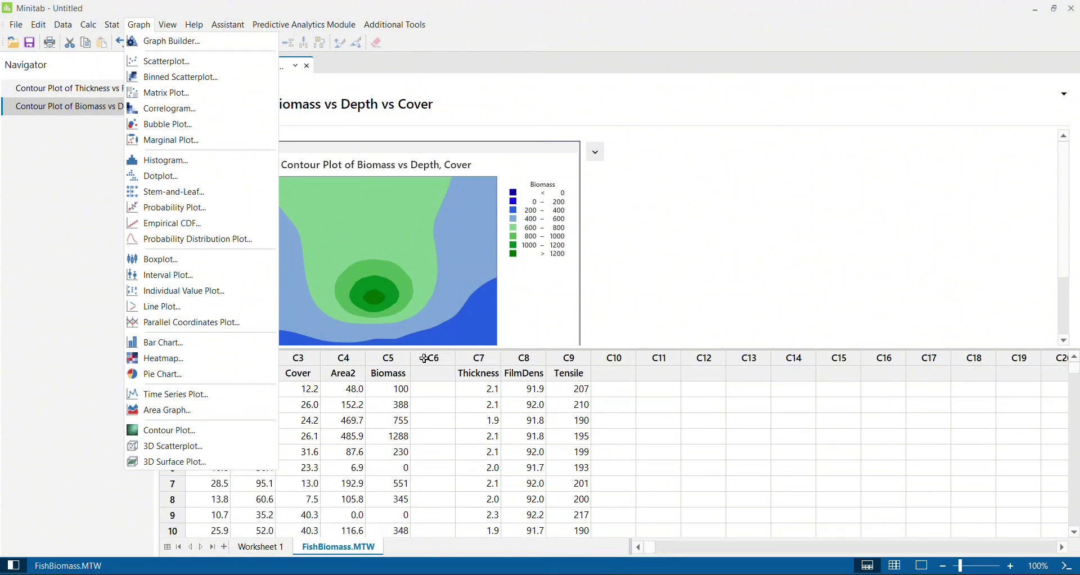
click(726, 243)
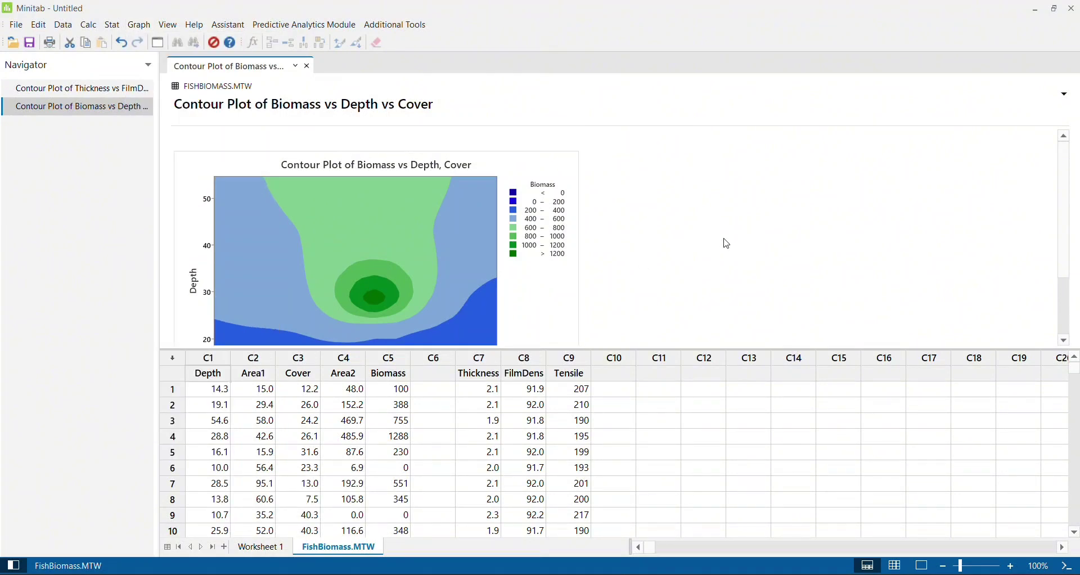